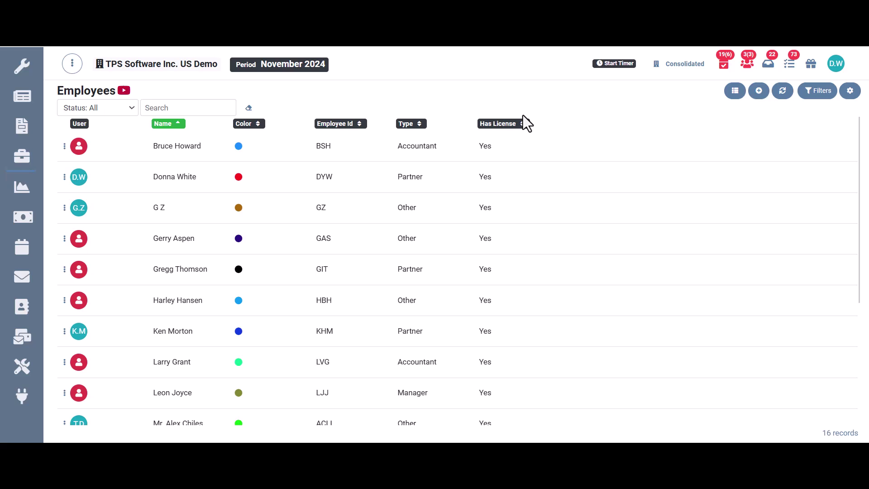
# - Open the first employee's record for editing, close it, then dismiss the row actions menu
pyautogui.click(65, 149)
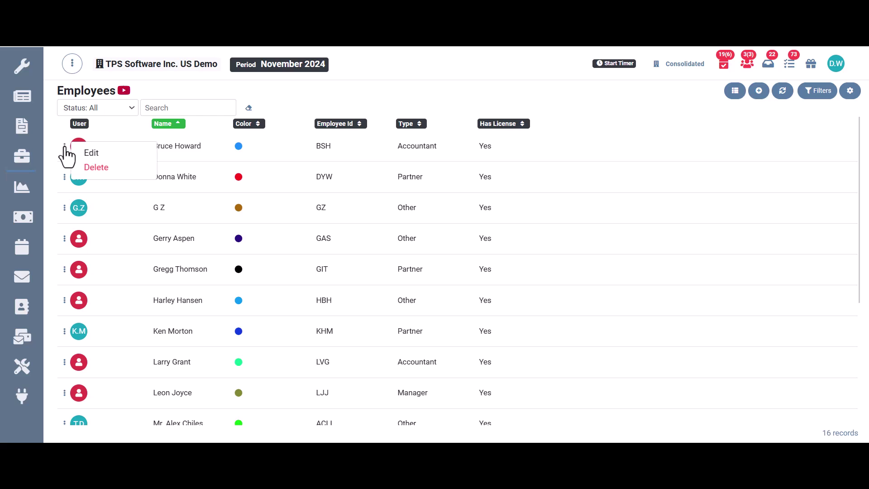
pyautogui.click(97, 154)
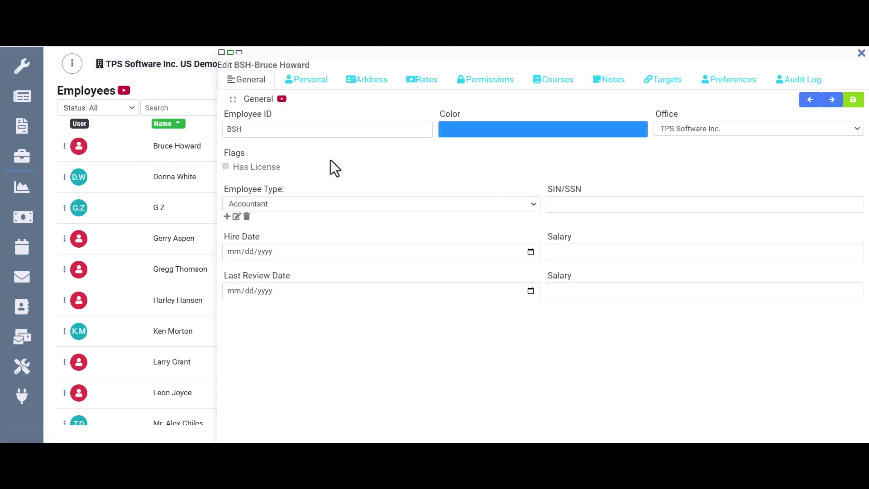
pyautogui.click(861, 54)
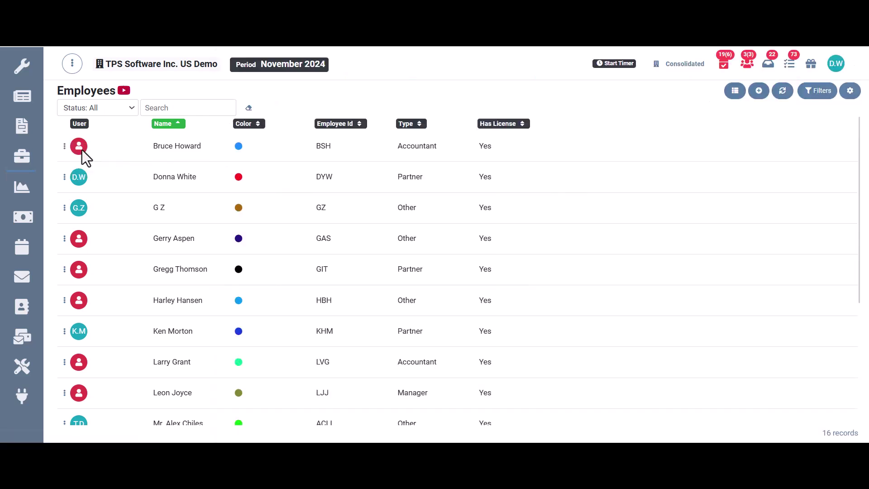
pyautogui.click(64, 147)
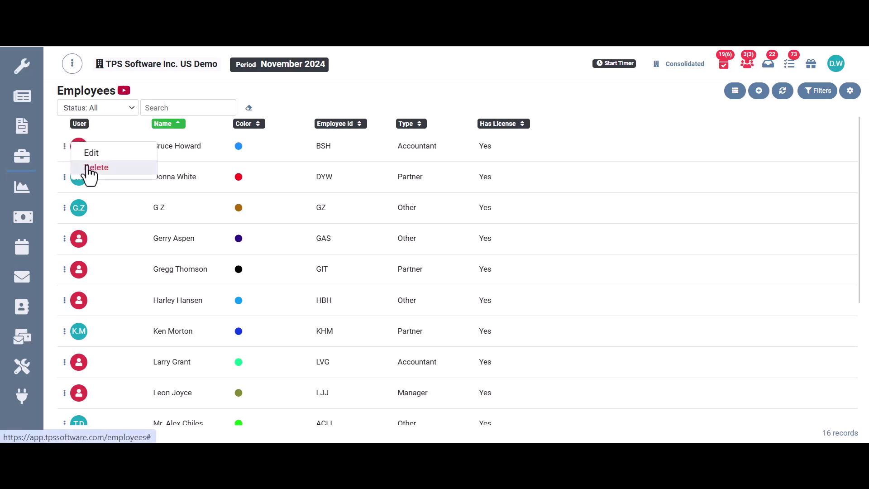
pyautogui.click(64, 152)
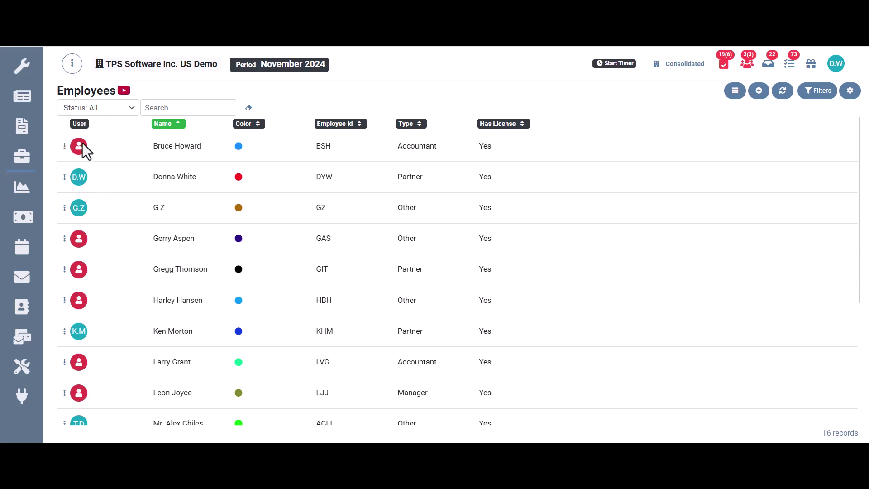
# - Review the task filter's four selected employees, then close the Filter Tasks panel
pyautogui.moveTo(82, 144)
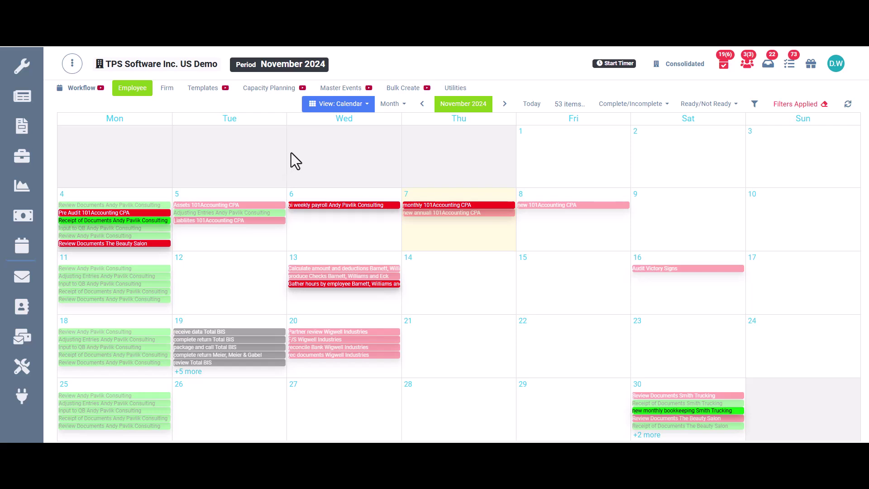
pyautogui.click(753, 104)
pyautogui.scroll(-6, 610, 236)
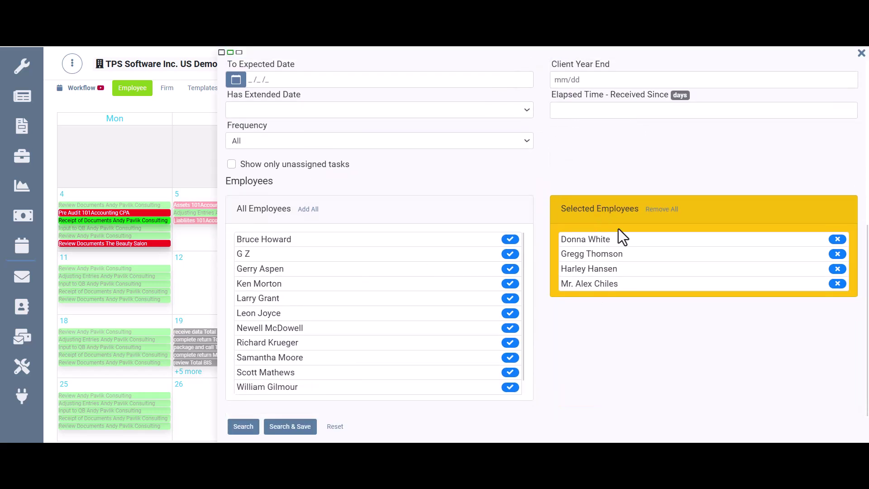
pyautogui.click(862, 53)
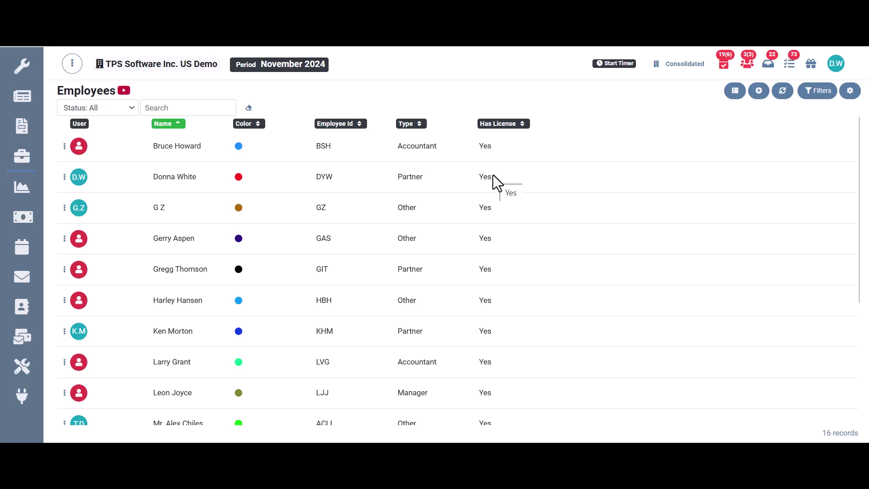
pyautogui.click(120, 113)
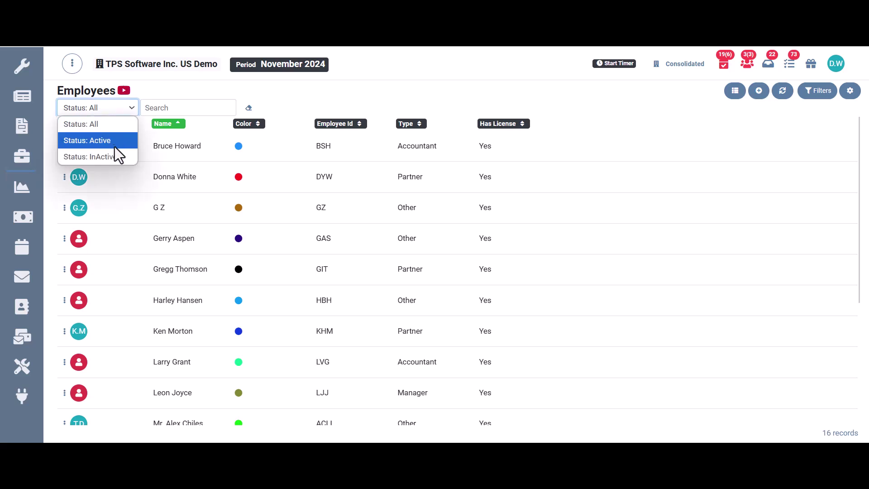
pyautogui.click(149, 82)
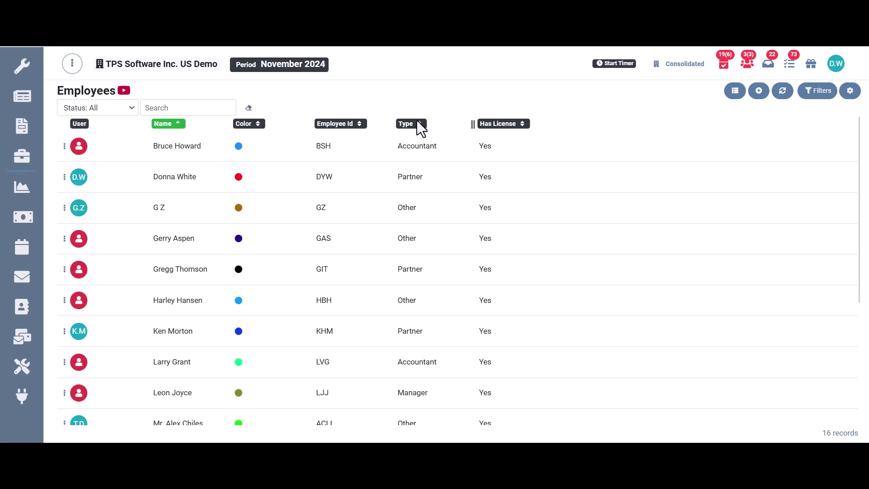
pyautogui.click(734, 91)
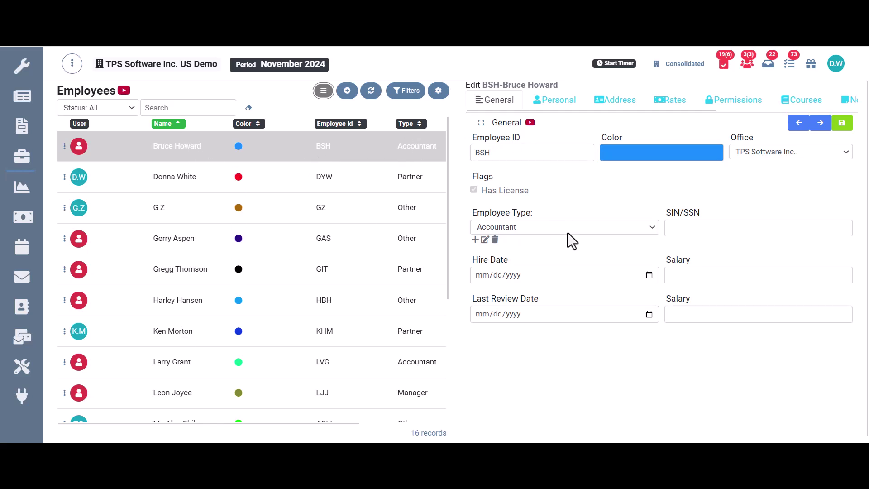
pyautogui.click(323, 90)
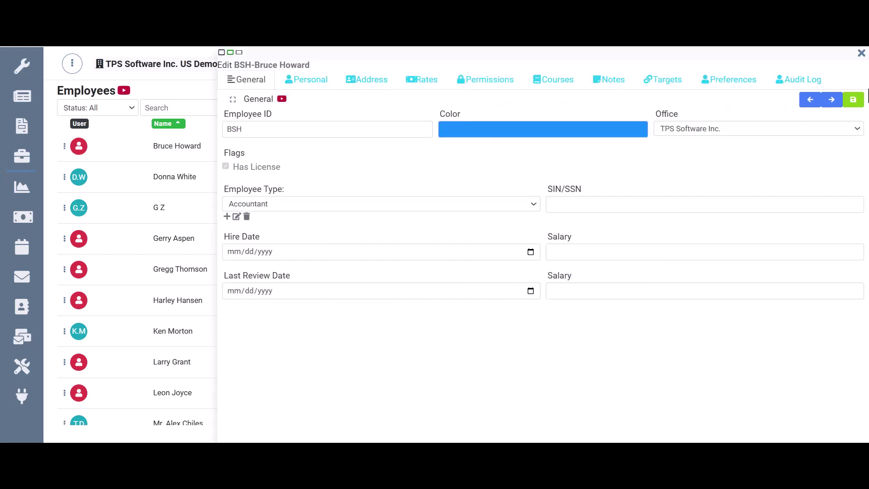
pyautogui.click(861, 53)
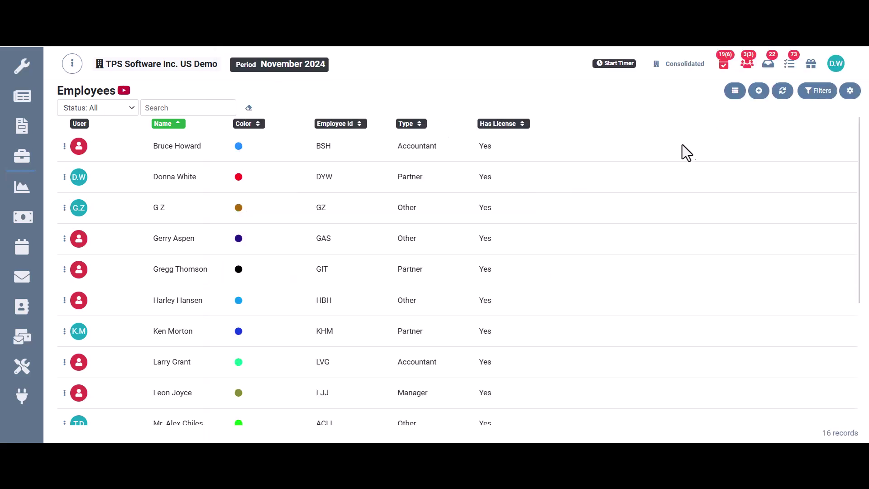
pyautogui.click(759, 92)
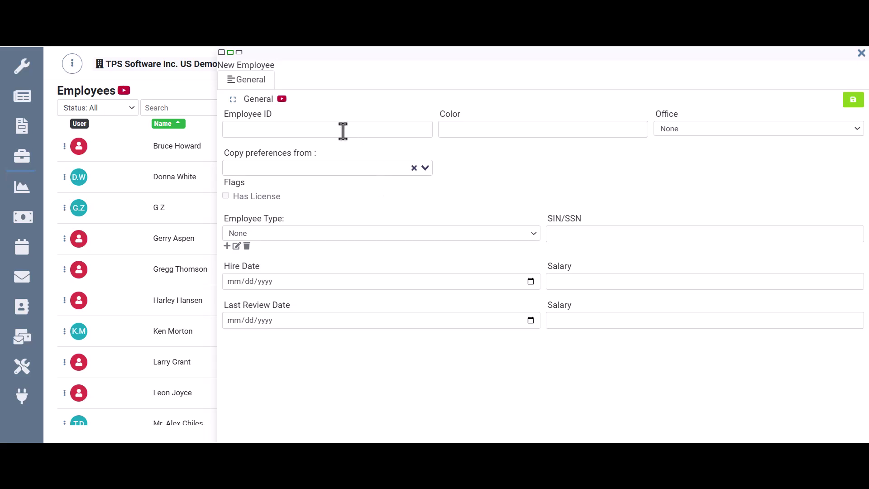
pyautogui.click(862, 53)
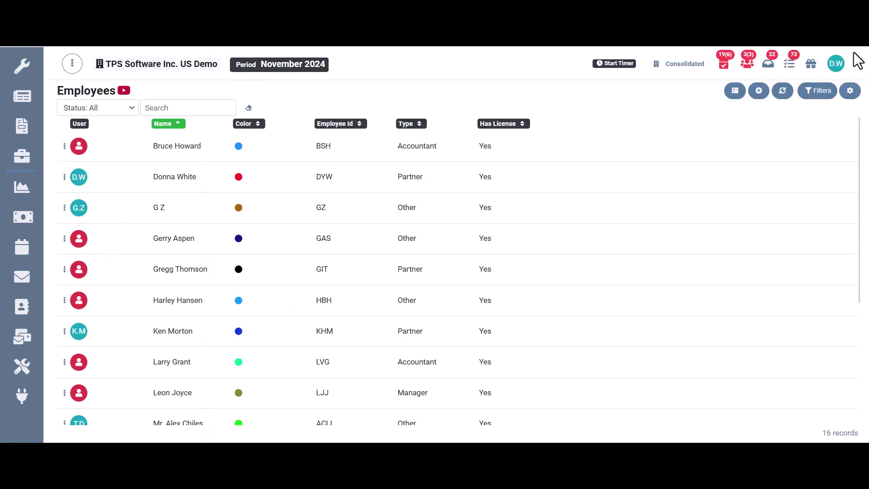
# - Go to Manage Subscription from the D.W account menu to see license status and seat usage
pyautogui.click(65, 146)
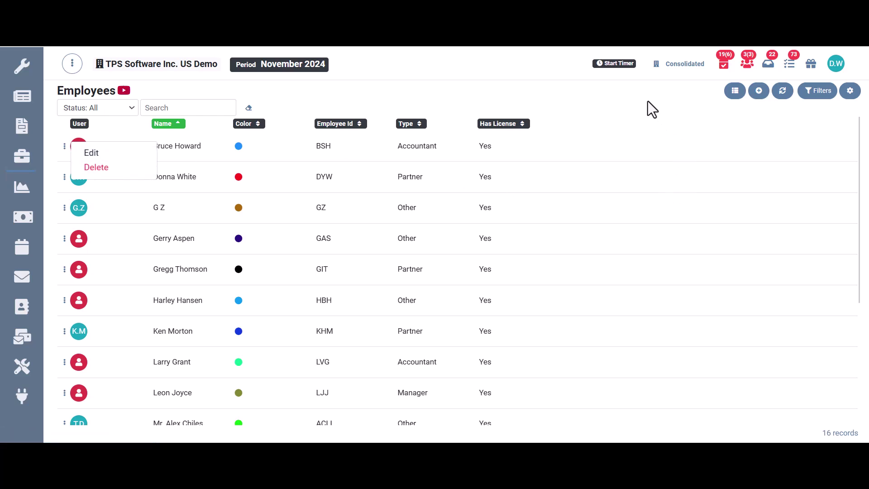
pyautogui.click(836, 66)
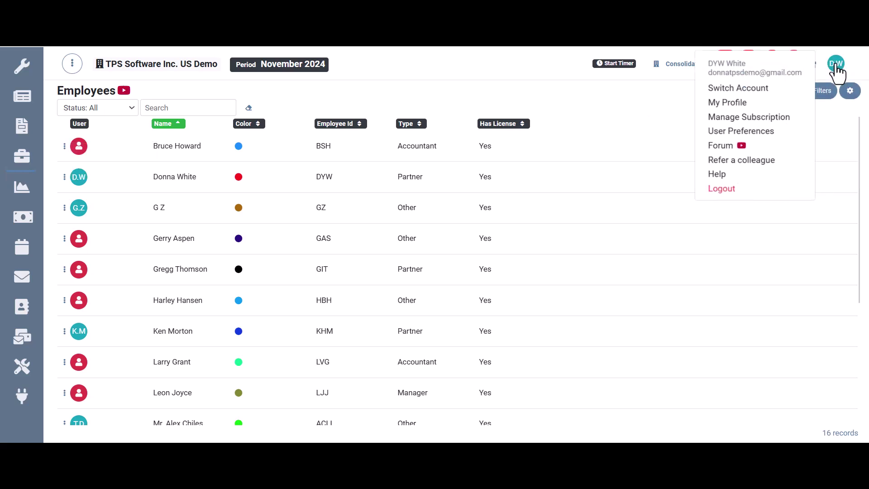
pyautogui.click(786, 118)
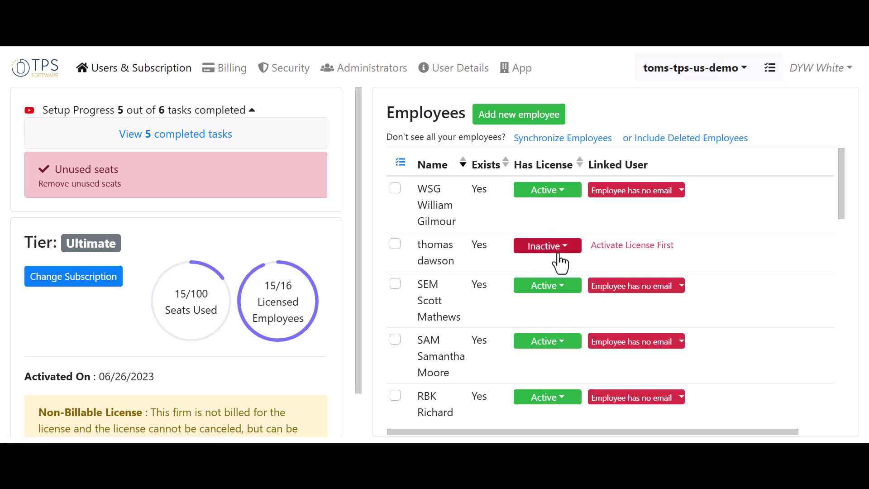
pyautogui.scroll(-3, 548, 276)
pyautogui.scroll(-10, 548, 277)
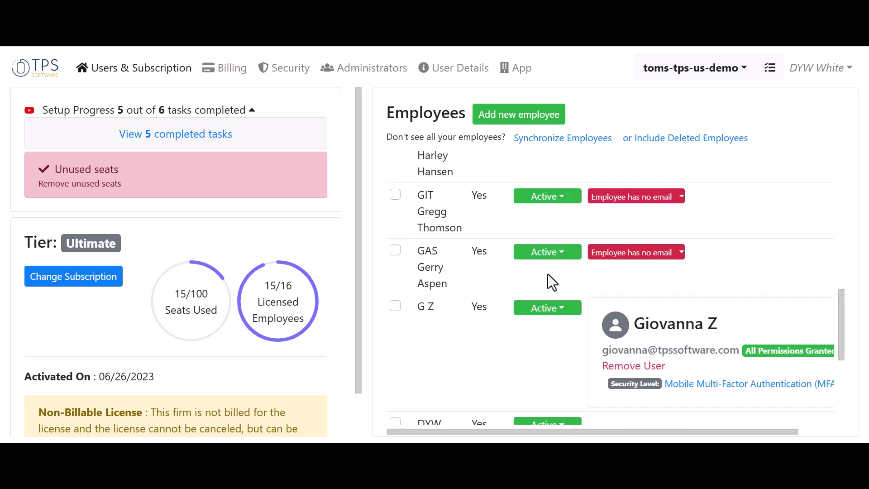
pyautogui.scroll(3, 548, 276)
pyautogui.scroll(10, 548, 273)
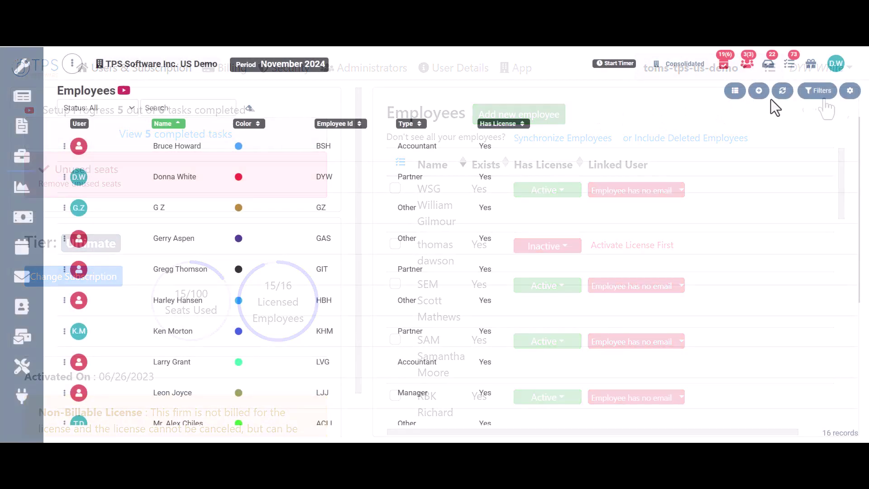
# - Open the Employees list Settings and review Items Per Page (10) and the six included columns
pyautogui.click(810, 91)
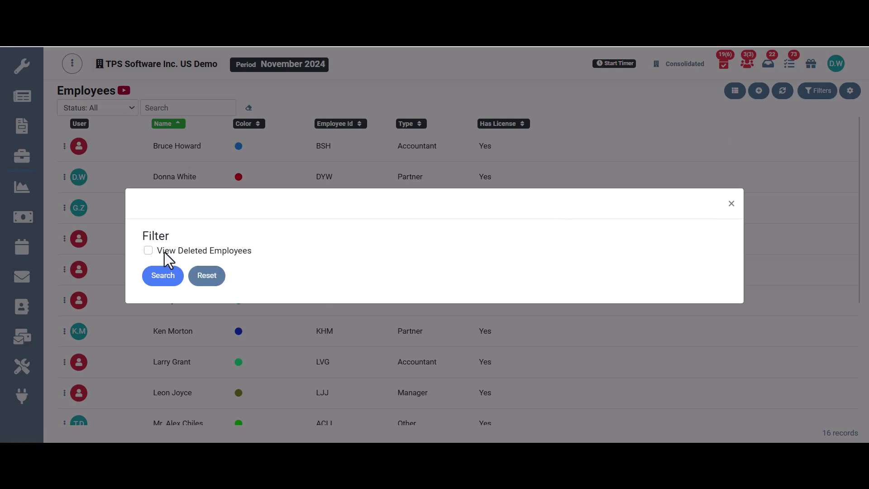
pyautogui.click(849, 92)
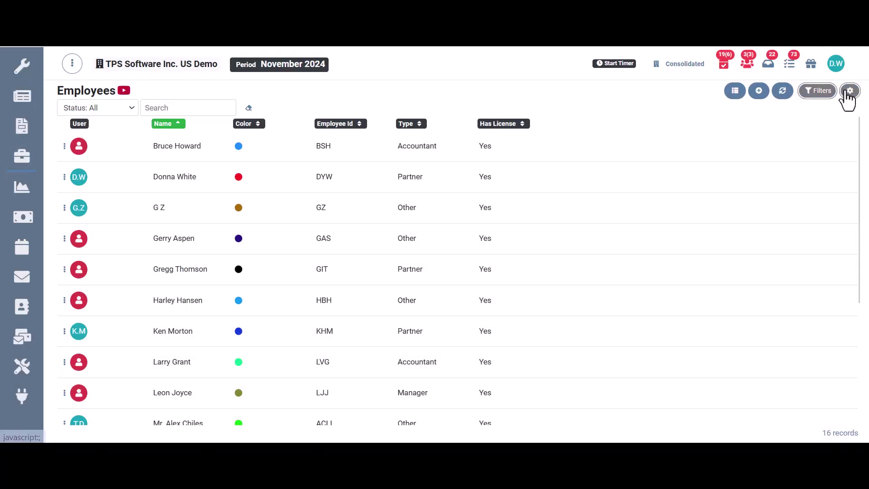
pyautogui.click(849, 92)
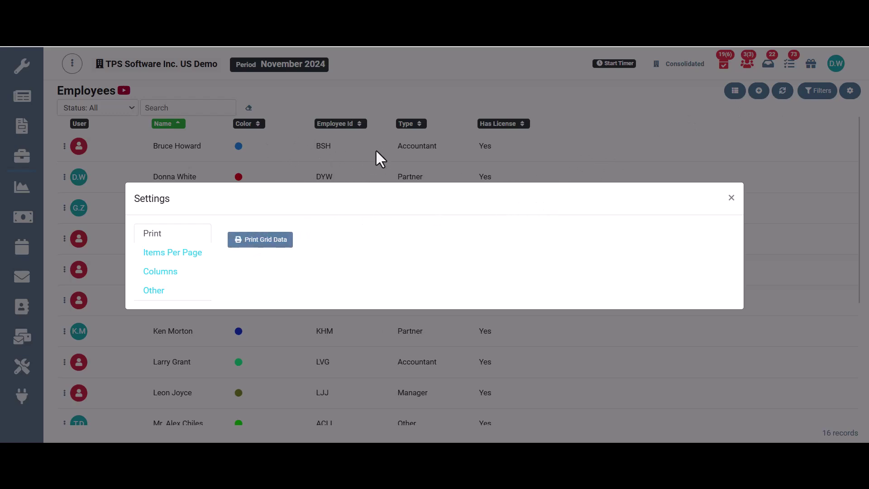
pyautogui.click(172, 253)
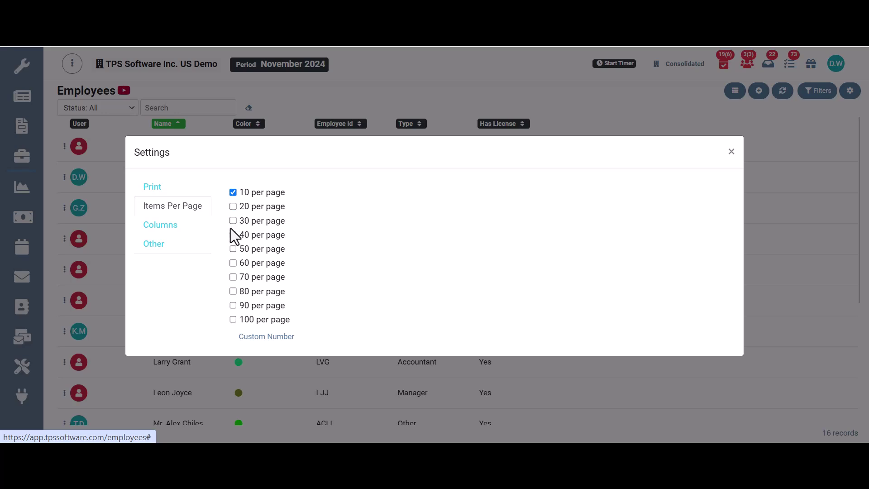
pyautogui.click(176, 227)
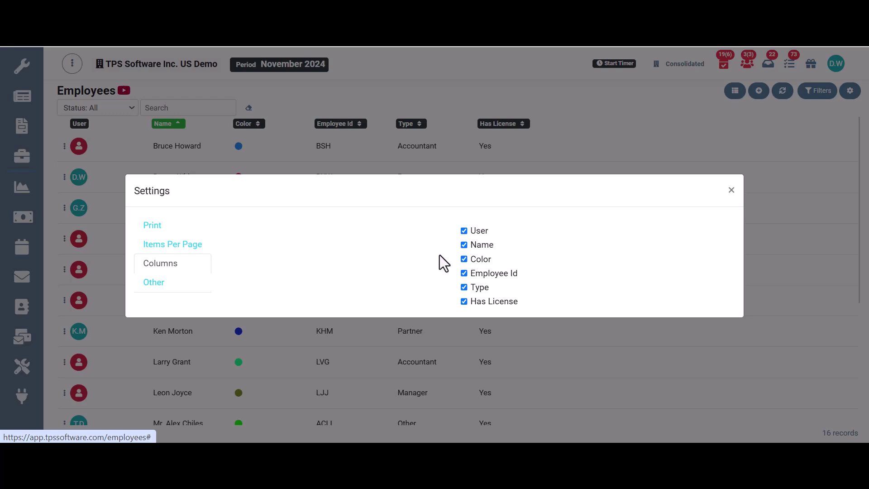
# - Close the list settings and open the first employee's record for editing
pyautogui.click(731, 189)
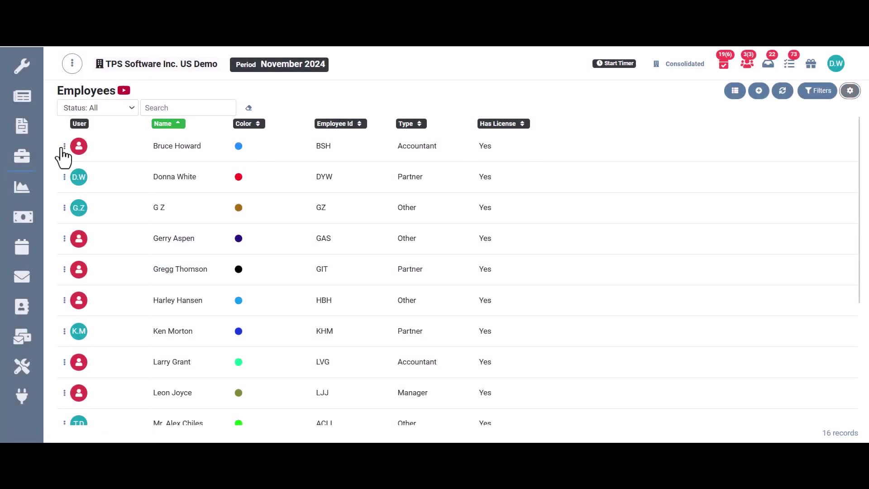
pyautogui.click(64, 147)
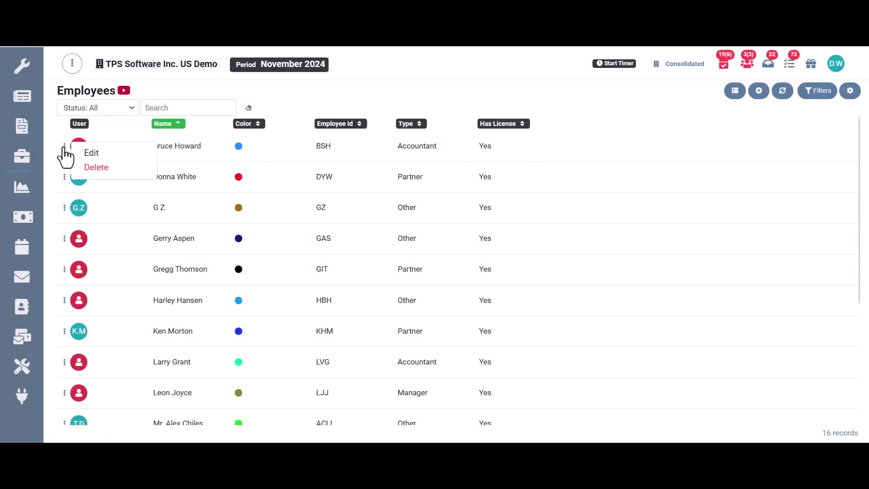
pyautogui.click(92, 153)
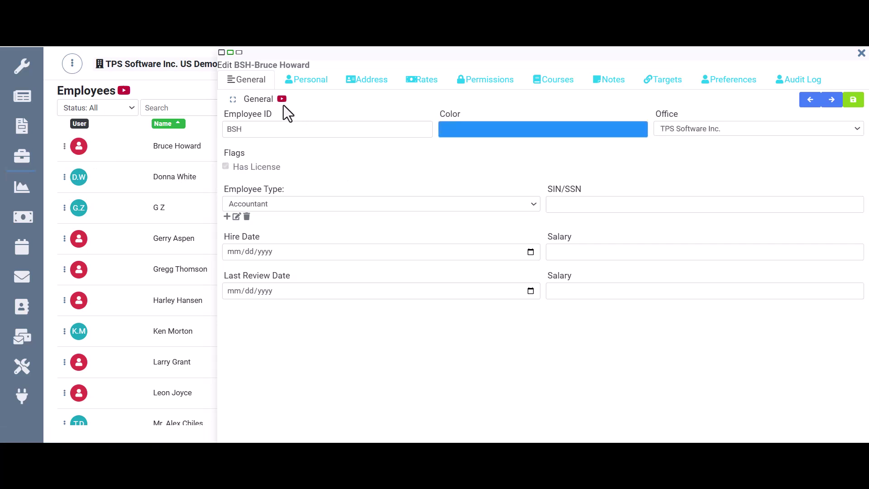
# - Browse the Personal, General, Address and Rates tabs, ending on rates 65.00 standard and 25.00 overhead
pyautogui.click(307, 86)
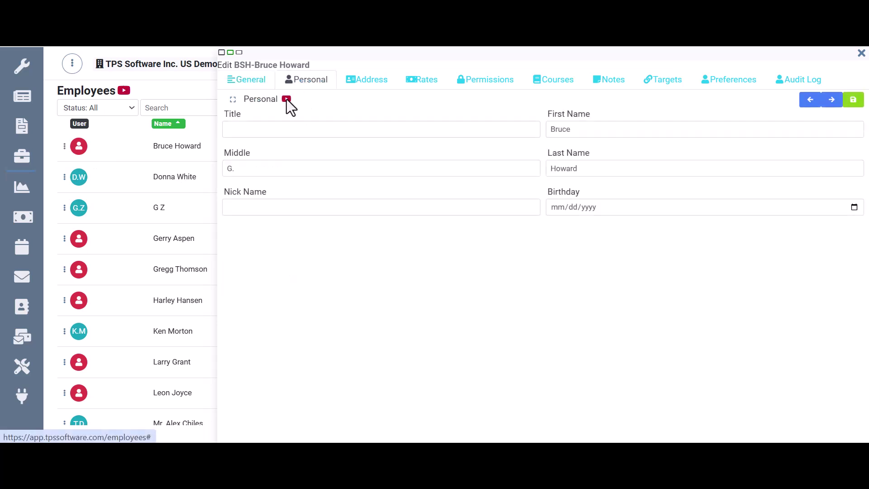
pyautogui.click(261, 84)
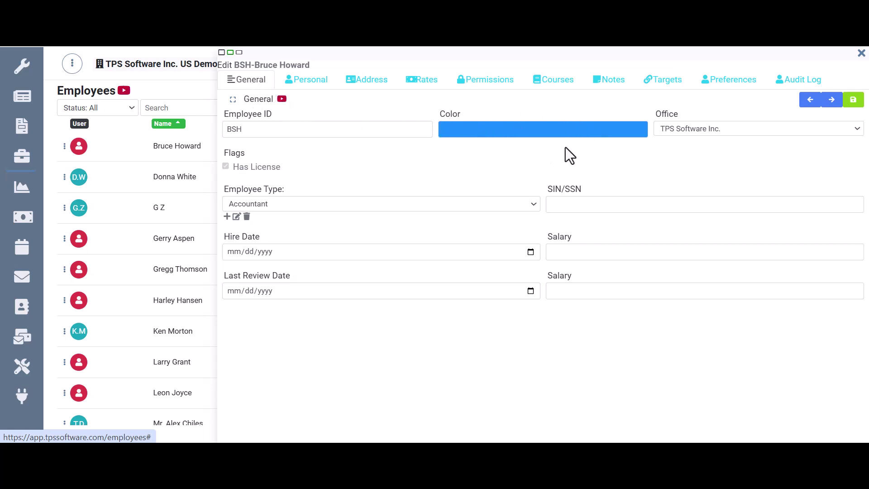
pyautogui.click(318, 79)
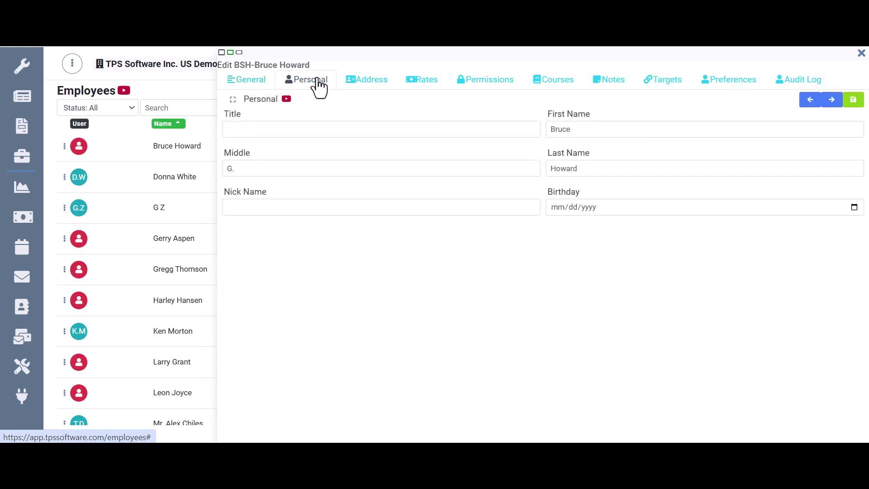
pyautogui.click(370, 81)
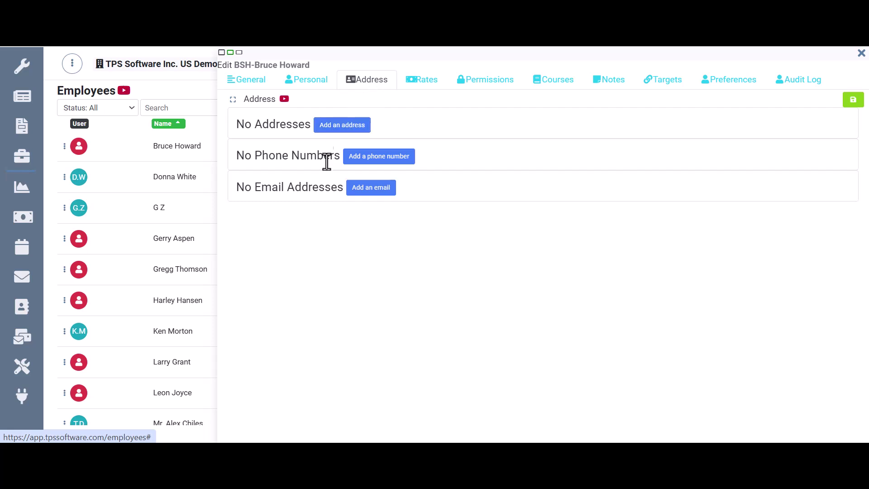
pyautogui.click(424, 86)
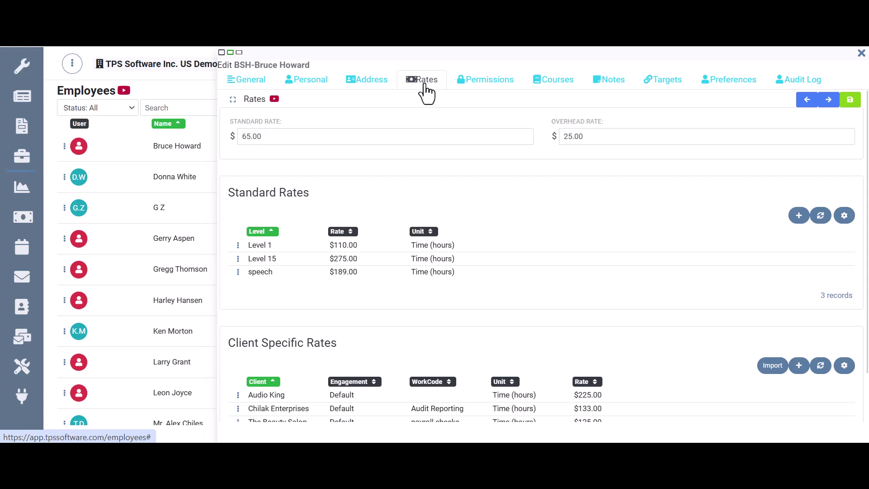
# - Review the Permissions, Courses, Notes, Targets, Preferences and Audit Log tabs, then return to General and close the editor
pyautogui.click(478, 86)
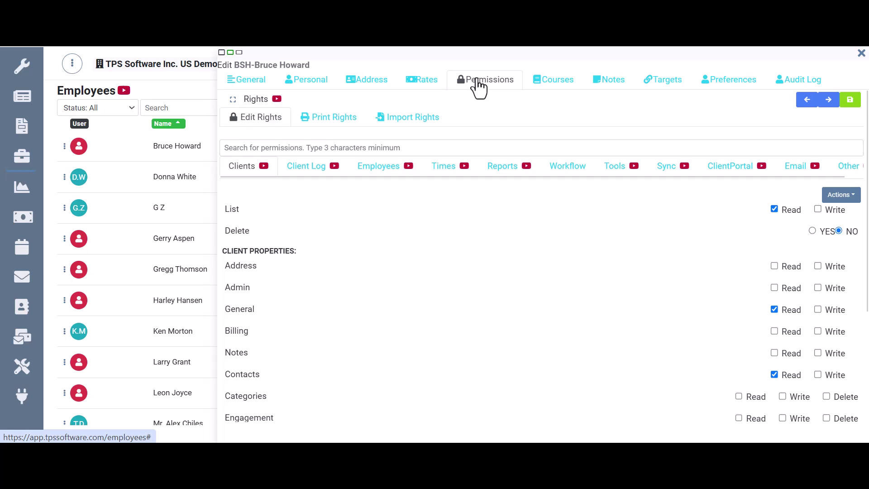
pyautogui.click(552, 86)
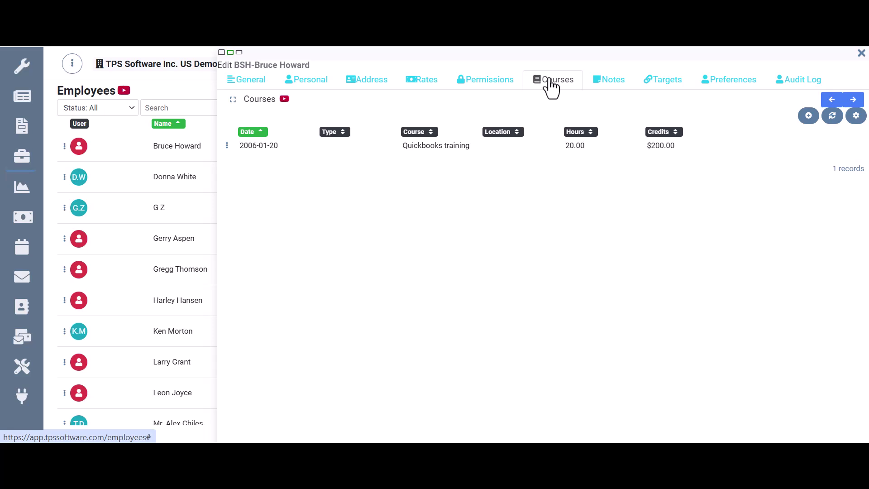
pyautogui.click(615, 85)
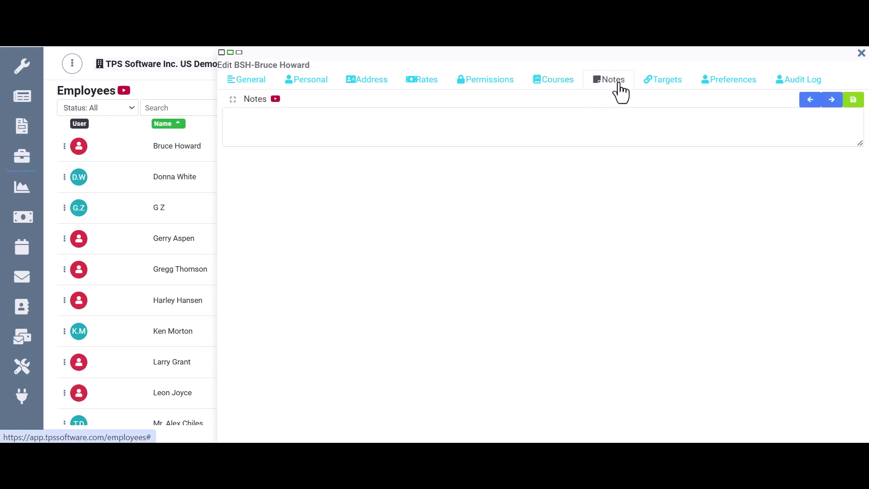
pyautogui.click(660, 91)
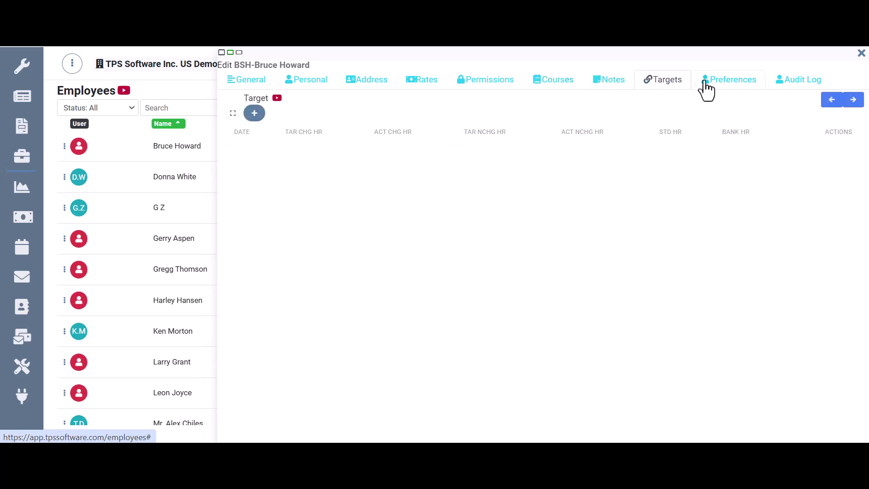
pyautogui.click(720, 88)
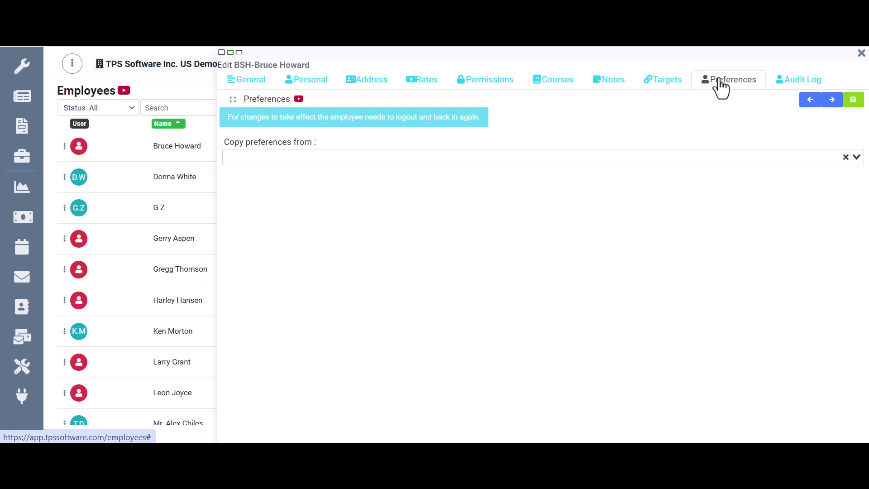
pyautogui.click(793, 86)
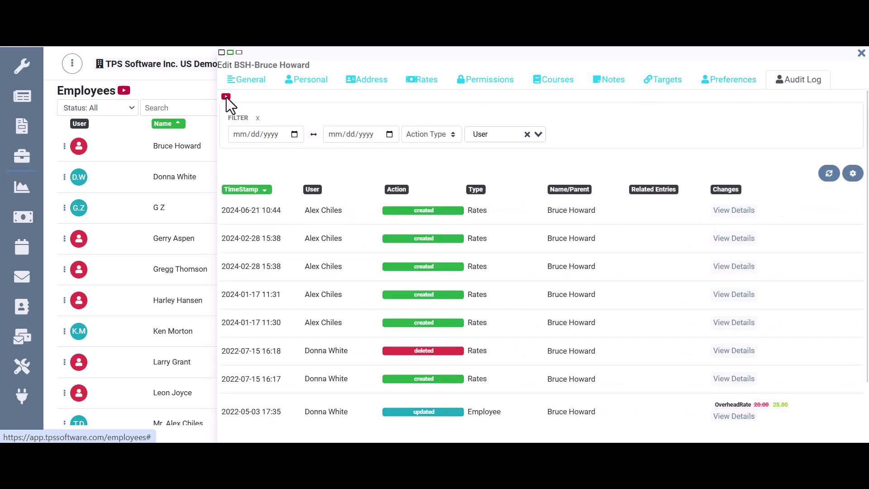
pyautogui.click(243, 87)
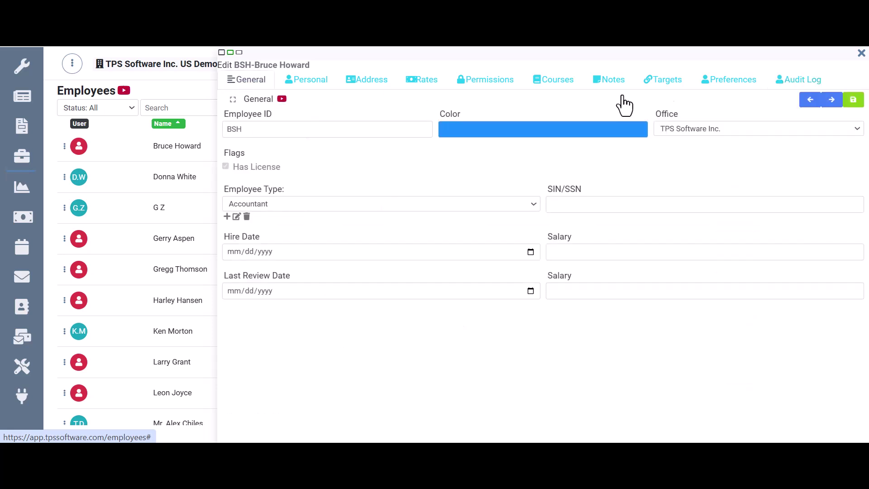
pyautogui.press('Escape')
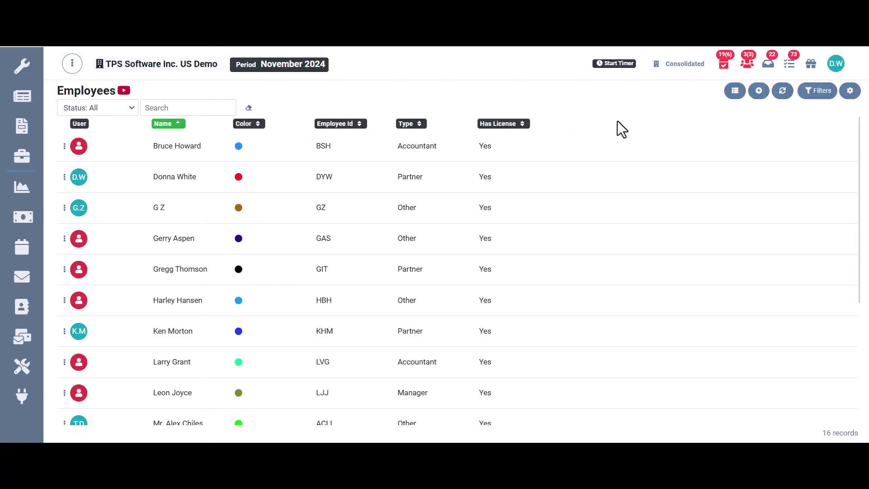